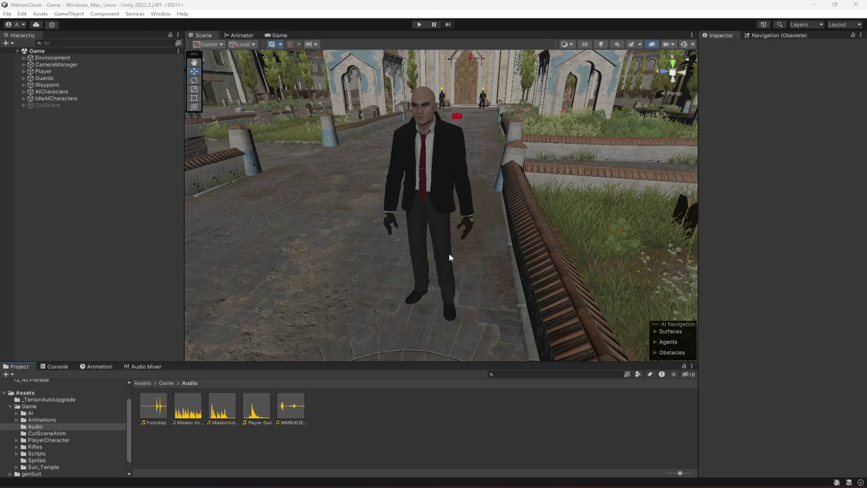
# From Player, follow the Rifle 1 reference to Main_finished and locate its ShootingController script
pyautogui.click(42, 73)
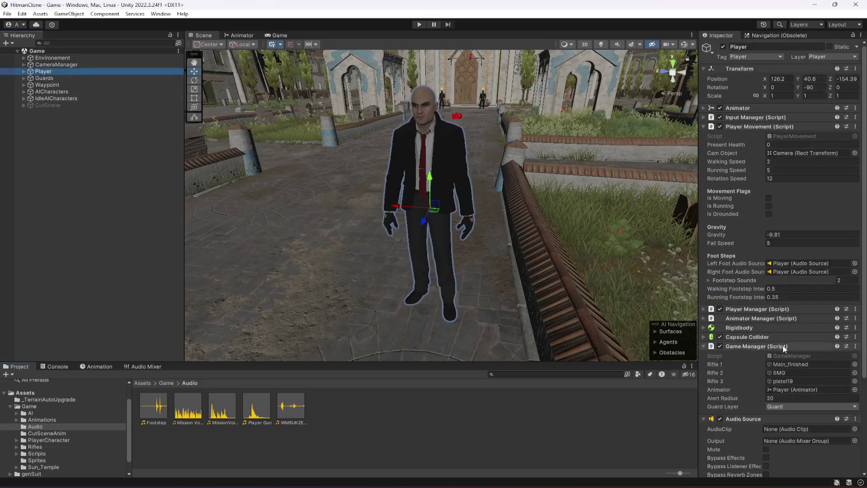
pyautogui.click(790, 364)
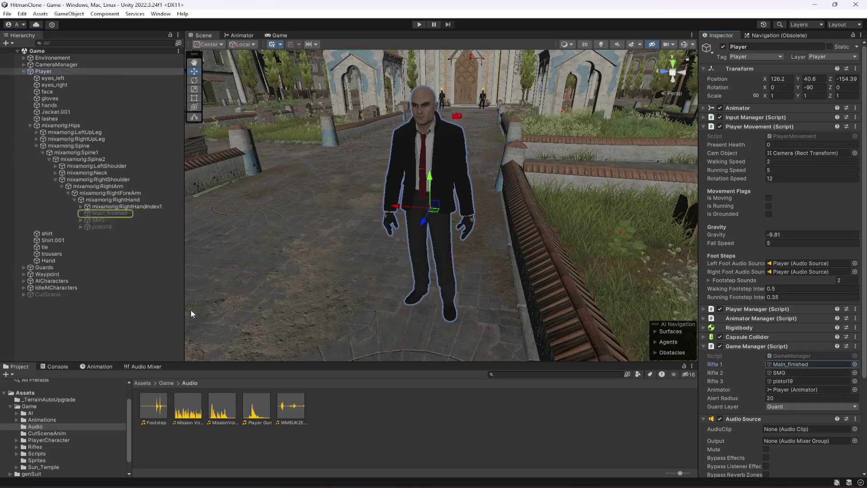
pyautogui.click(119, 212)
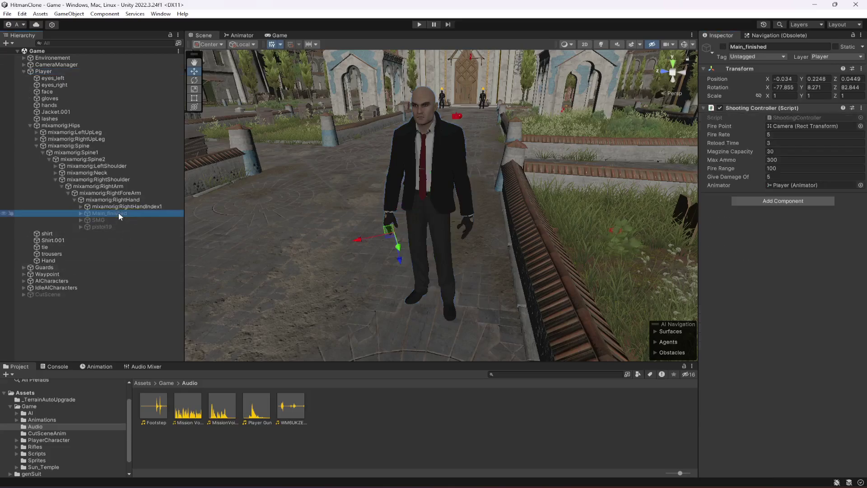
pyautogui.click(783, 118)
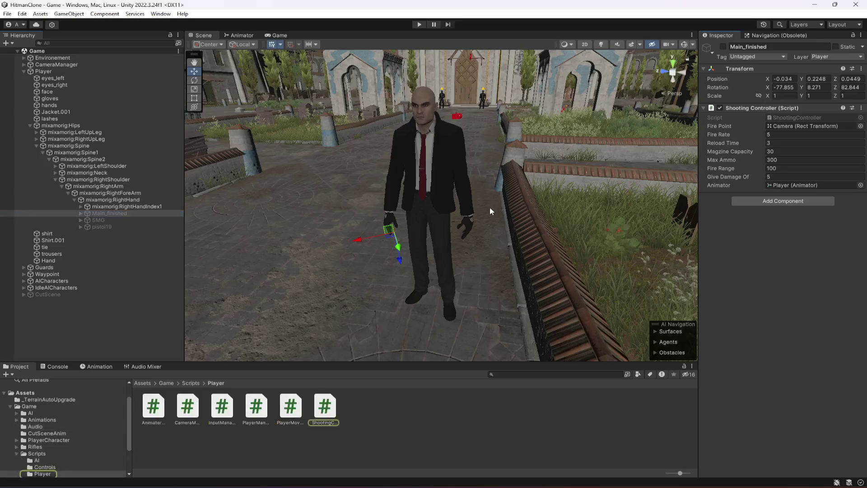
# Open ShootingController.cs in Visual Studio Code and scroll to the animator field
pyautogui.doubleClick(791, 119)
pyautogui.scroll(-4, 271, 223)
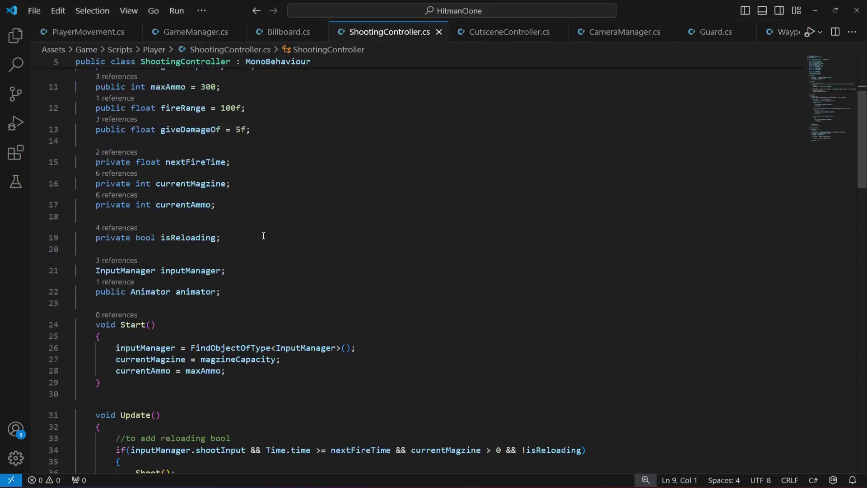
pyautogui.scroll(-1, 265, 235)
# Add [Header("Sound Effects")] and public AudioSource soundAudioSource; below the animator field
pyautogui.click(242, 268)
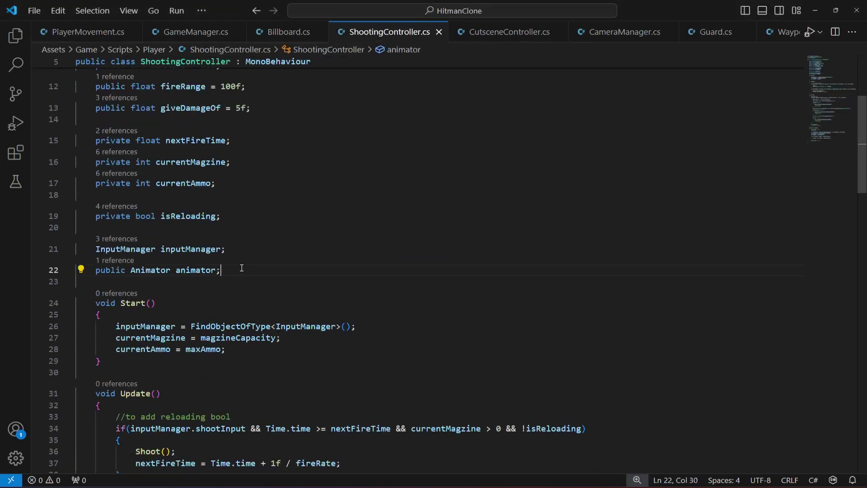
pyautogui.press('Return')
pyautogui.press('Return')
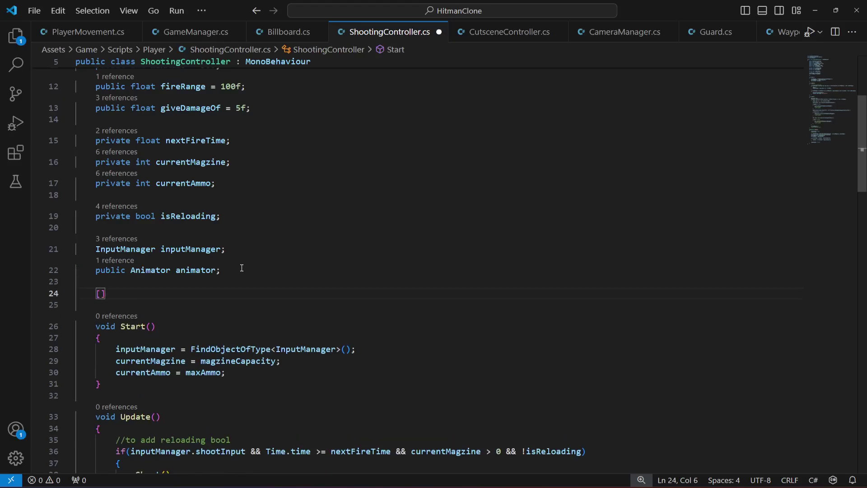
pyautogui.write('[Header(')
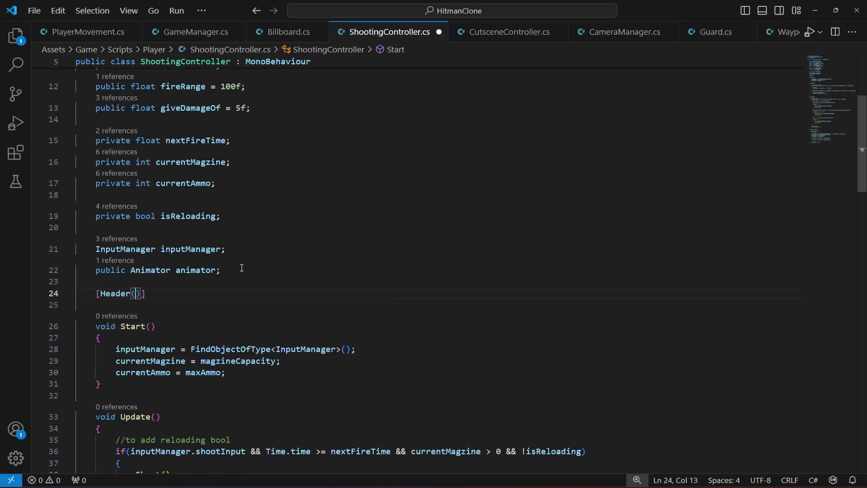
pyautogui.write('"Sound')
pyautogui.write(' Effects')
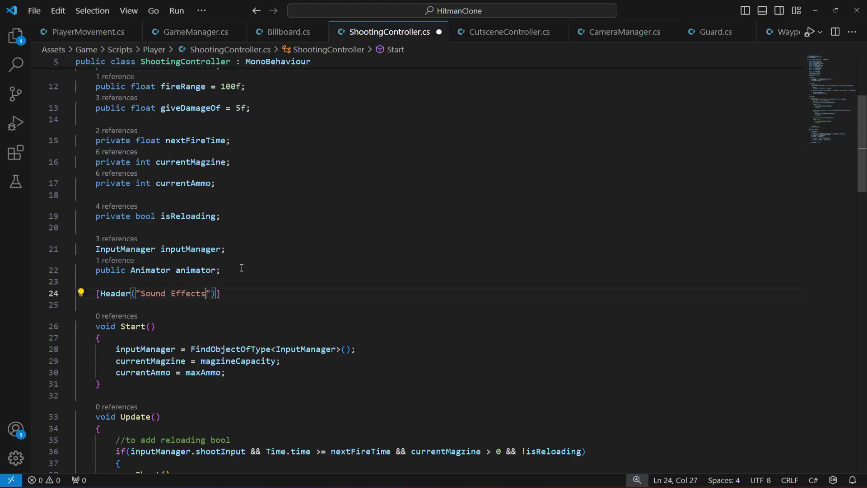
pyautogui.press('End')
pyautogui.press('Return')
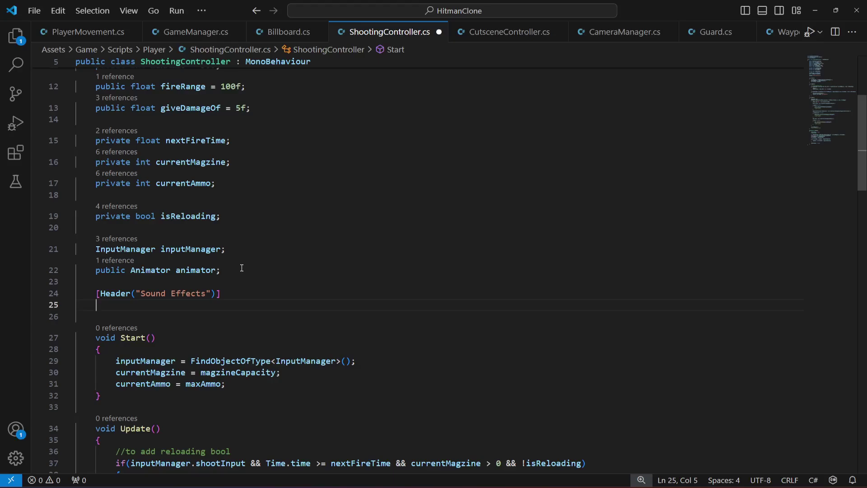
pyautogui.write('public ')
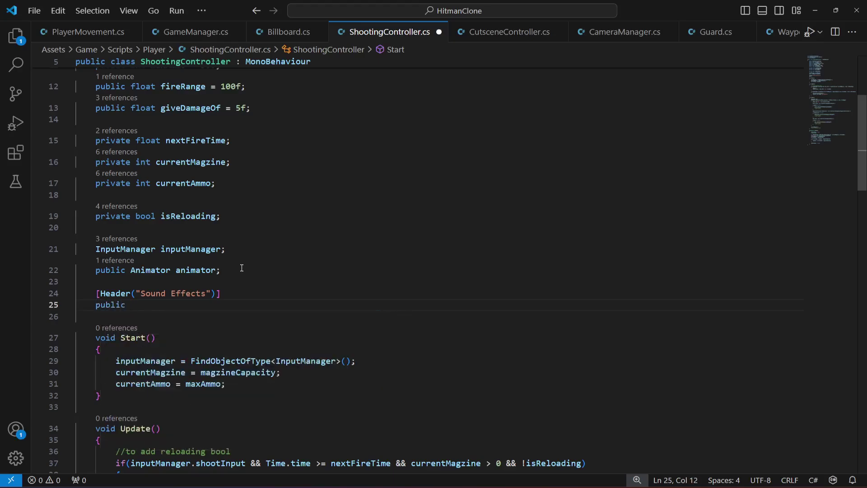
pyautogui.write('AudioS')
pyautogui.write('ource ')
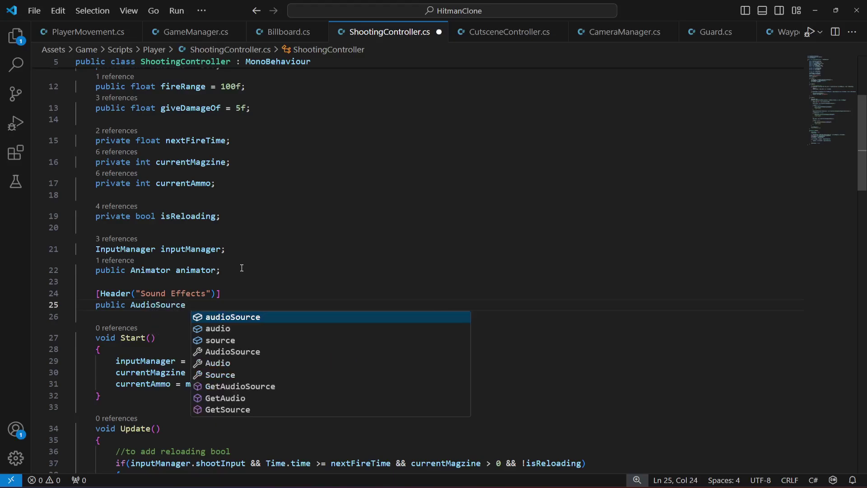
pyautogui.write('soundAudi')
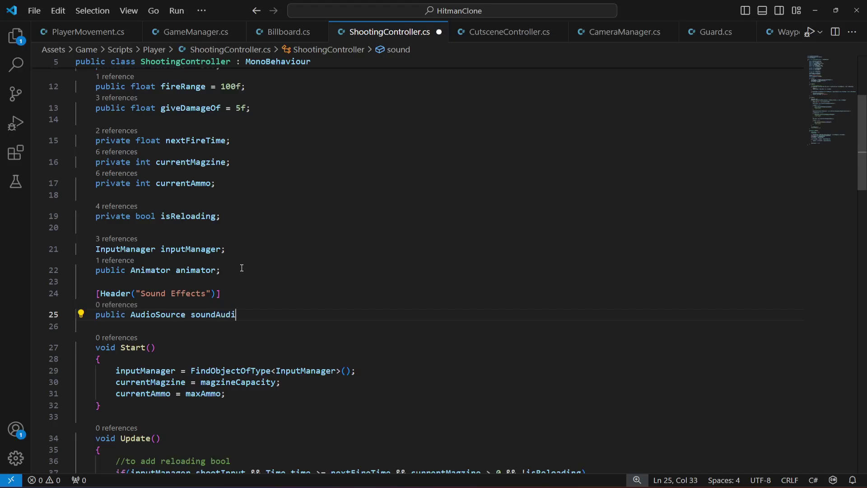
pyautogui.write('oSource')
pyautogui.write(';')
# Declare public AudioClip shootingSoundClip; under the AudioSource field
pyautogui.press('Return')
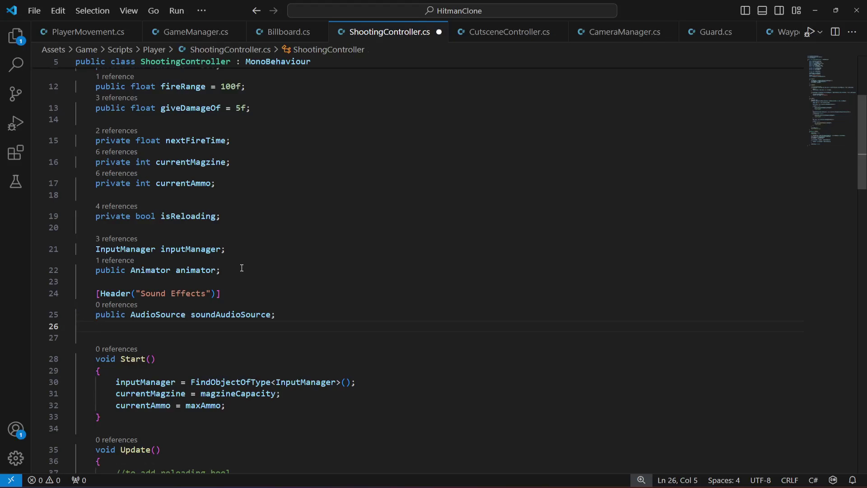
pyautogui.write('public ')
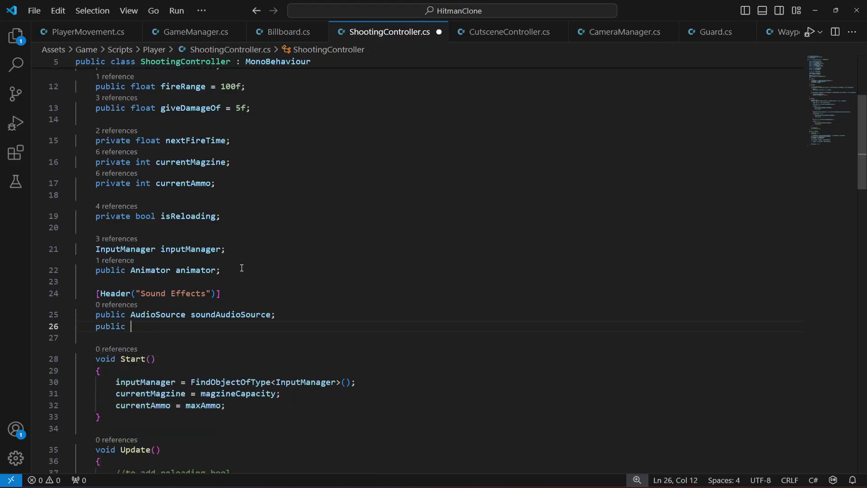
pyautogui.write('U')
pyautogui.press('BackSpace')
pyautogui.write('Audio')
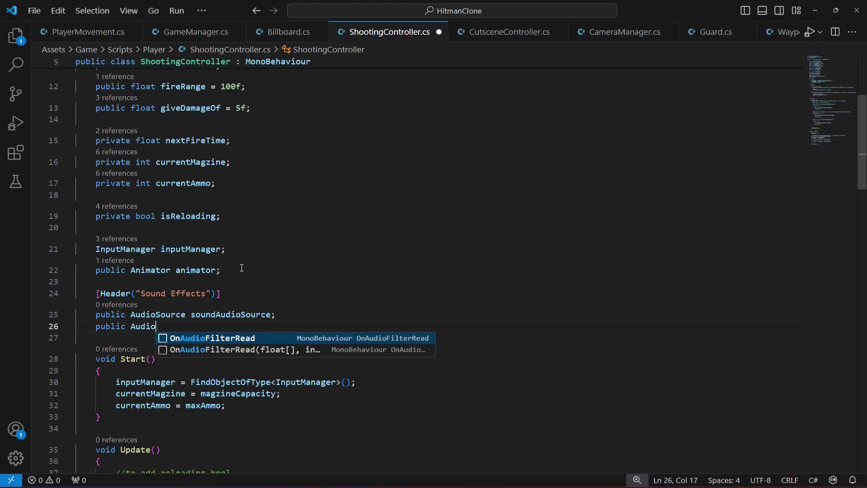
pyautogui.write('Clip s')
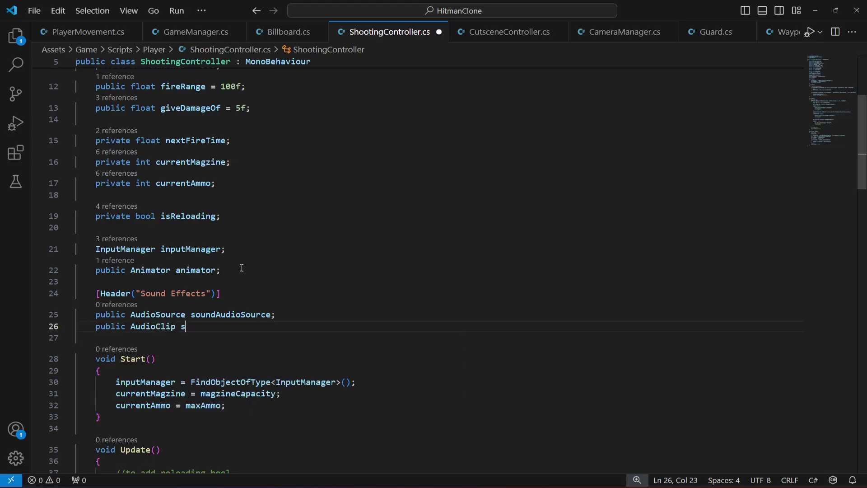
pyautogui.write('hooting')
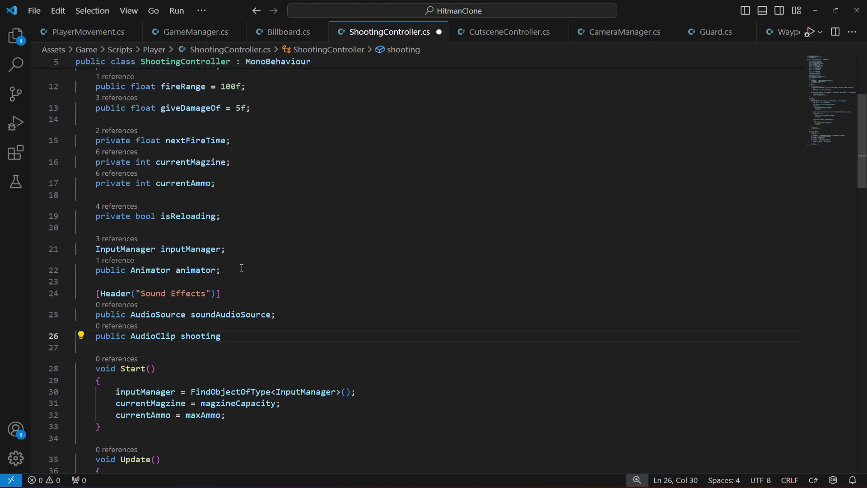
pyautogui.write('SoundCli')
pyautogui.write('p;')
# Duplicate that line as public AudioClip reloadingSoundClip; and save the script
pyautogui.hotkey('shift', 'Home')
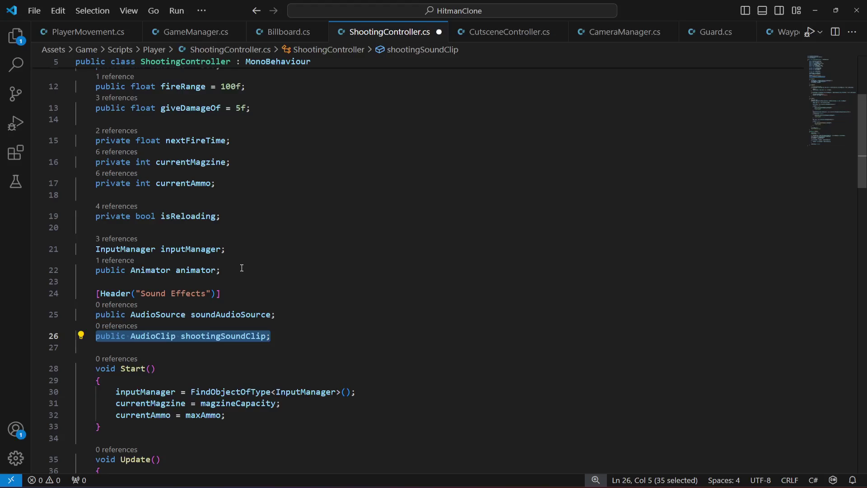
pyautogui.hotkey('ctrl', 'c')
pyautogui.press('End')
pyautogui.press('Return')
pyautogui.hotkey('ctrl', 'v')
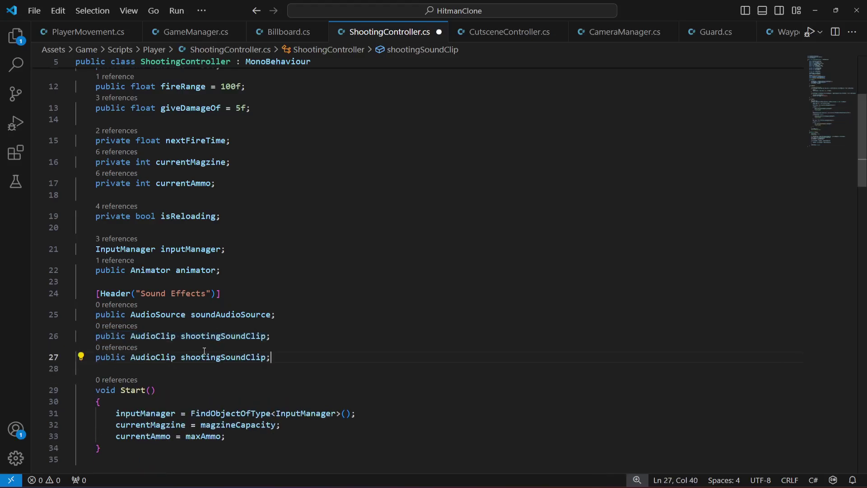
pyautogui.moveTo(181, 358); pyautogui.dragTo(220, 359)
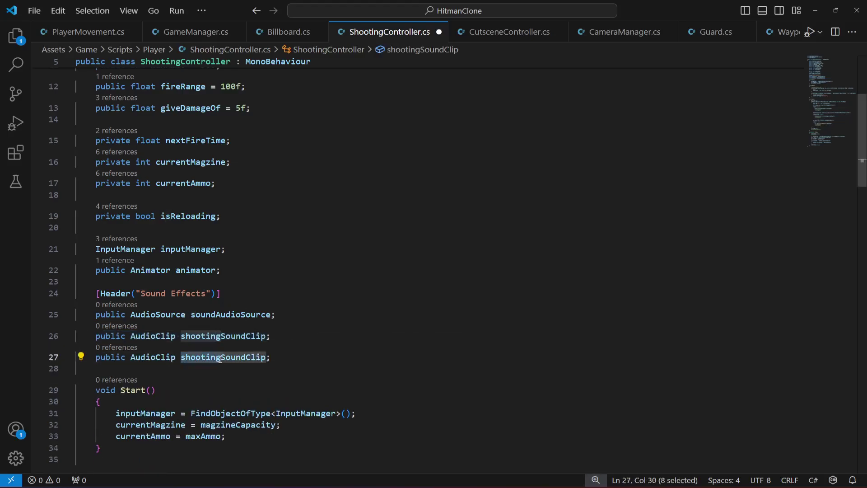
pyautogui.write('reloading')
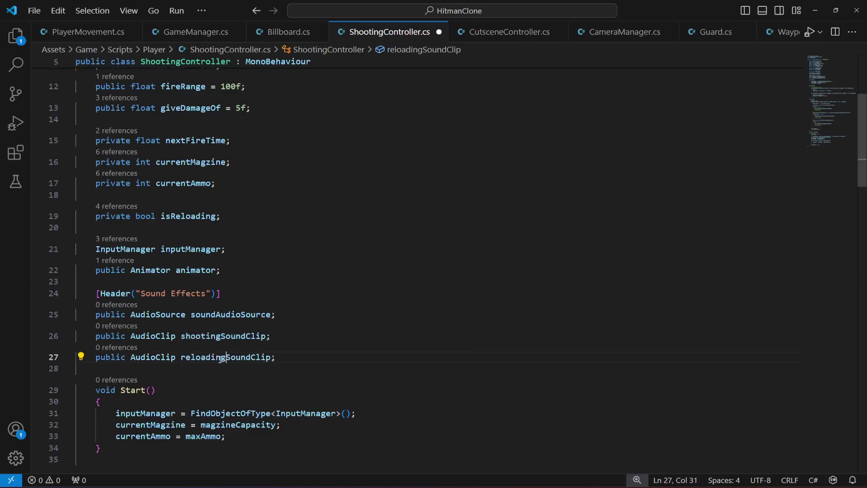
pyautogui.click(288, 353)
pyautogui.hotkey('ctrl', 's')
# Start a new line with soundAudioSource under the //play shooting sound comment in Shoot()
pyautogui.scroll(-6, 255, 301)
pyautogui.scroll(-6, 256, 310)
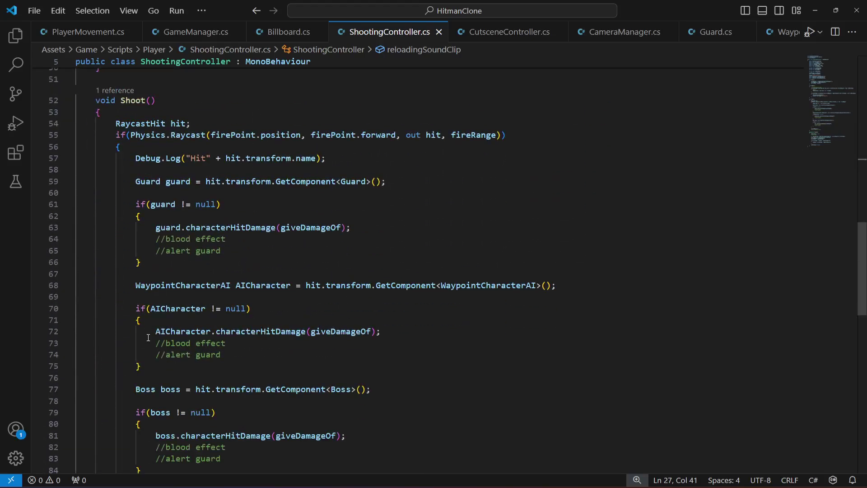
pyautogui.scroll(-5, 149, 341)
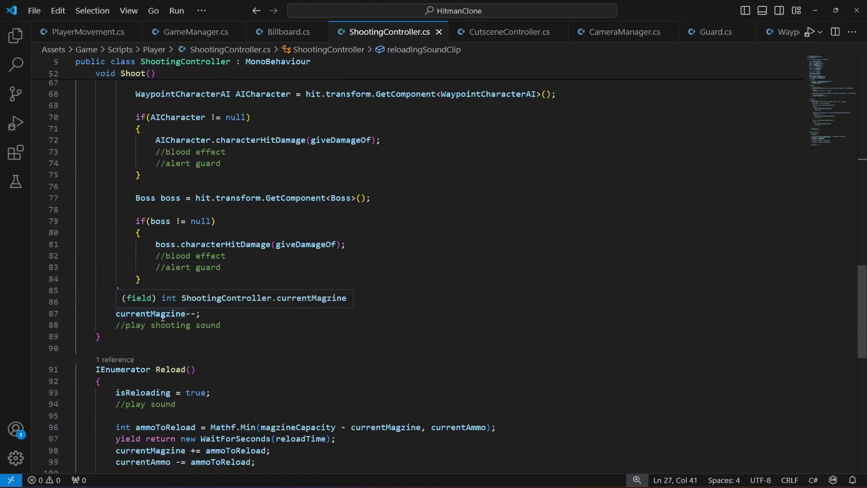
pyautogui.click(225, 314)
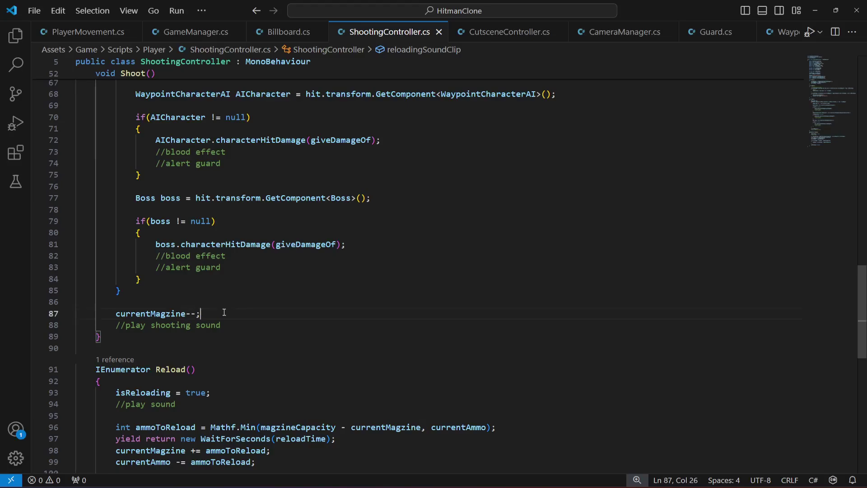
pyautogui.click(252, 326)
pyautogui.press('Return')
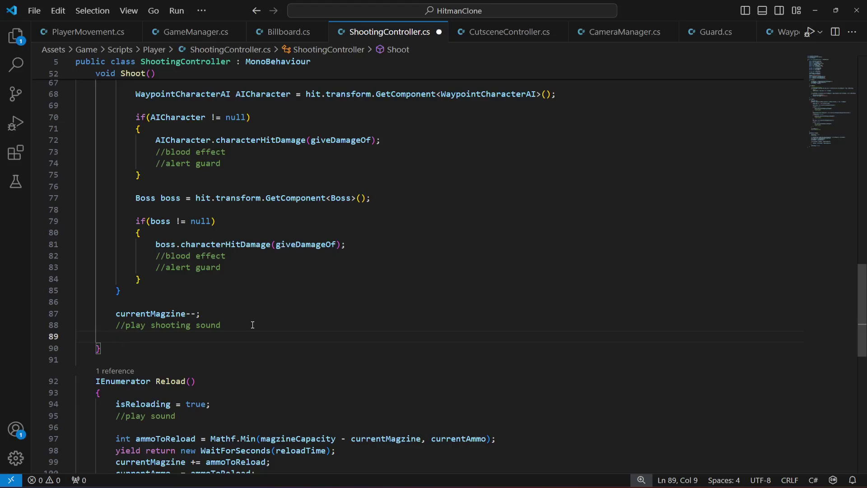
pyautogui.write('sound')
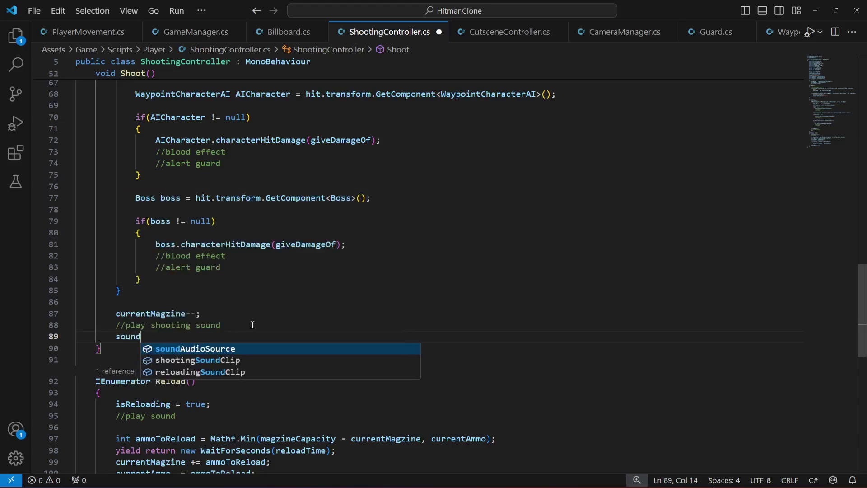
pyautogui.press('Tab')
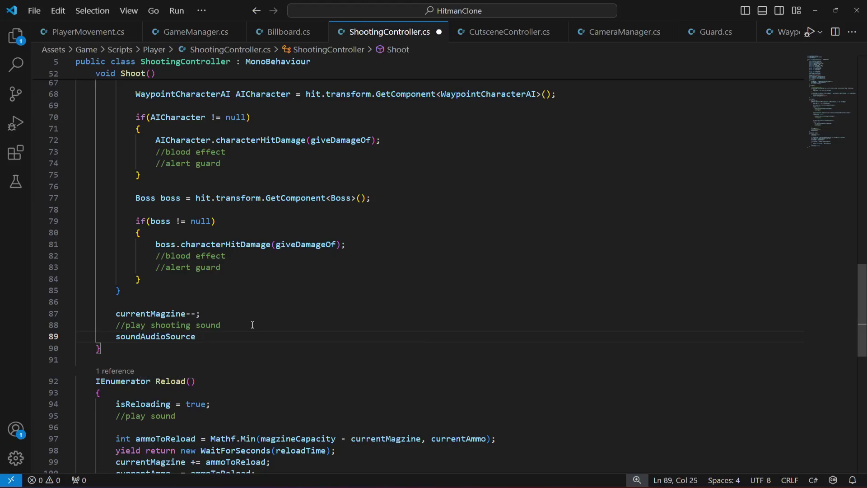
# Complete the call as soundAudioSource.PlayOneShot(shootingSoundClip)
pyautogui.write('.Pla')
pyautogui.press('Down')
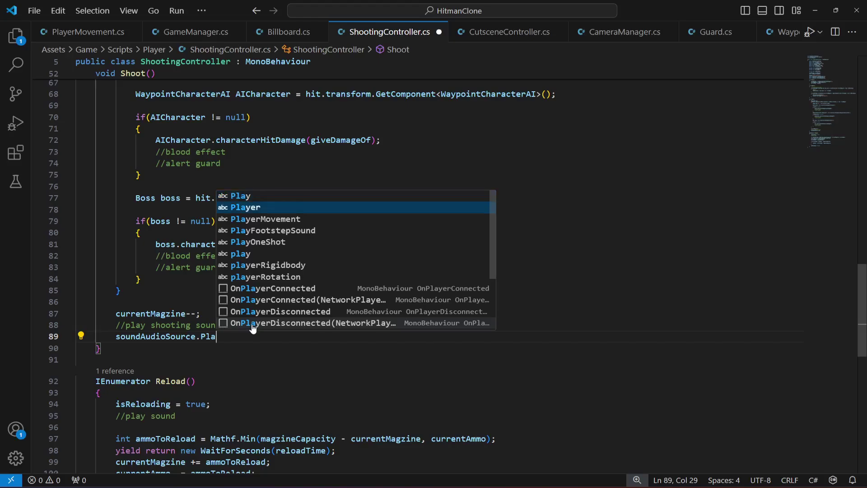
pyautogui.press('Down')
pyautogui.press('Down')
pyautogui.press('Down')
pyautogui.press('Tab')
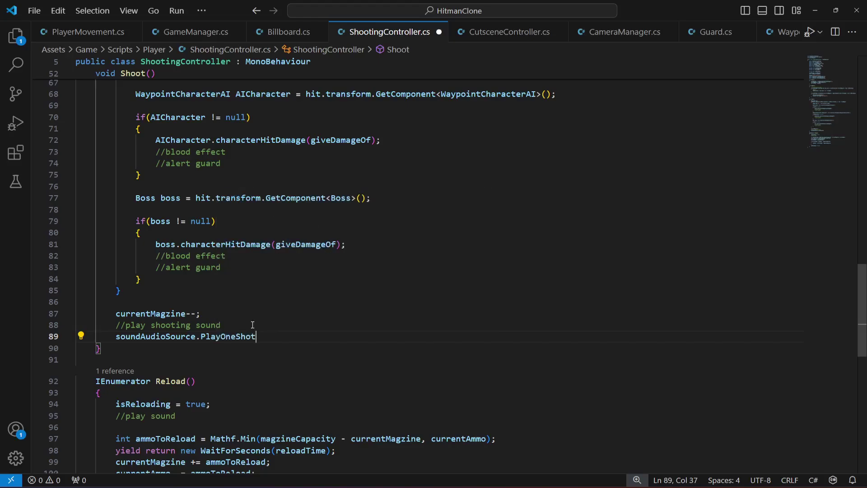
pyautogui.write('9sho')
pyautogui.press('BackSpace')
pyautogui.press('BackSpace')
pyautogui.press('BackSpace')
pyautogui.press('BackSpace')
pyautogui.write('(sho')
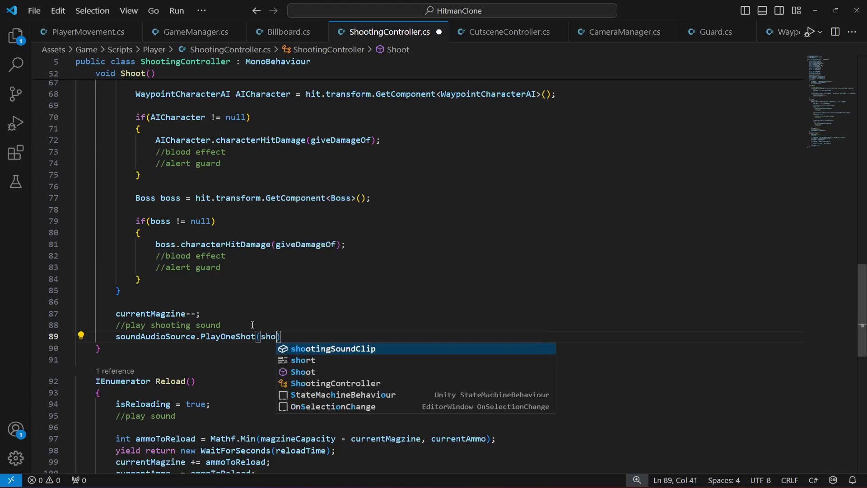
pyautogui.write('o')
pyautogui.press('Tab')
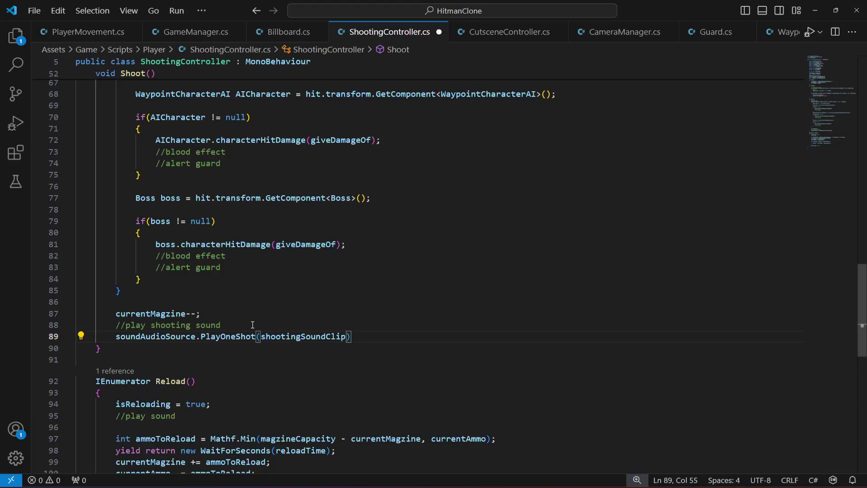
# End the shooting call with a semicolon and start soundAudioSource under Reload's //play sound comment
pyautogui.write(';')
pyautogui.scroll(-3, 252, 324)
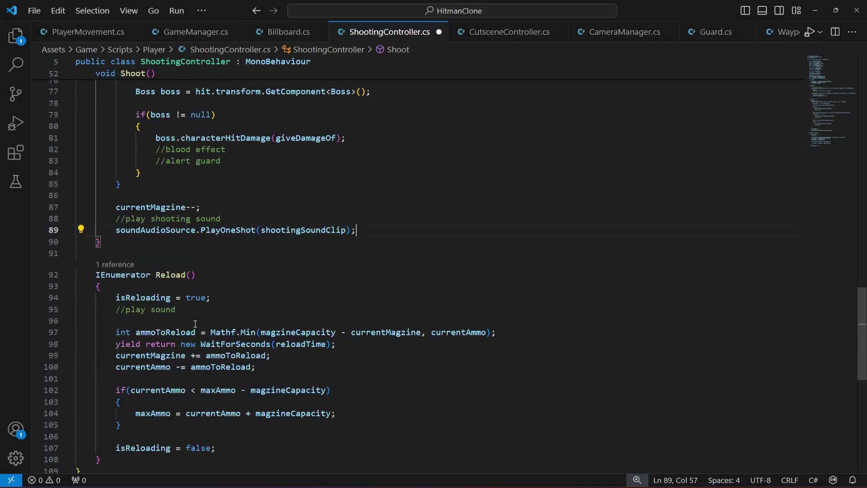
pyautogui.click(190, 311)
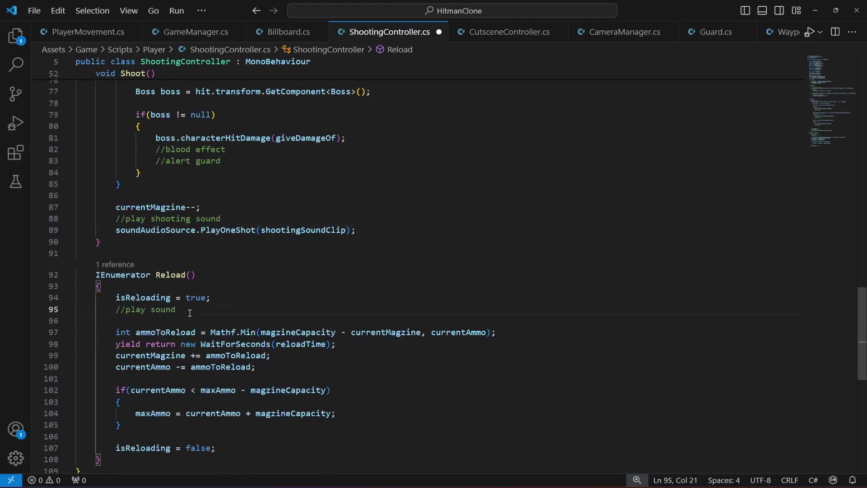
pyautogui.press('Down')
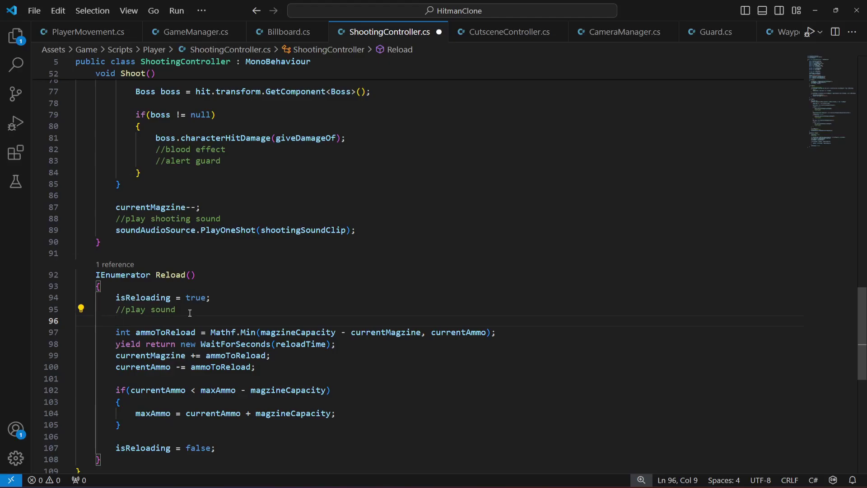
pyautogui.write('soun')
pyautogui.press('Tab')
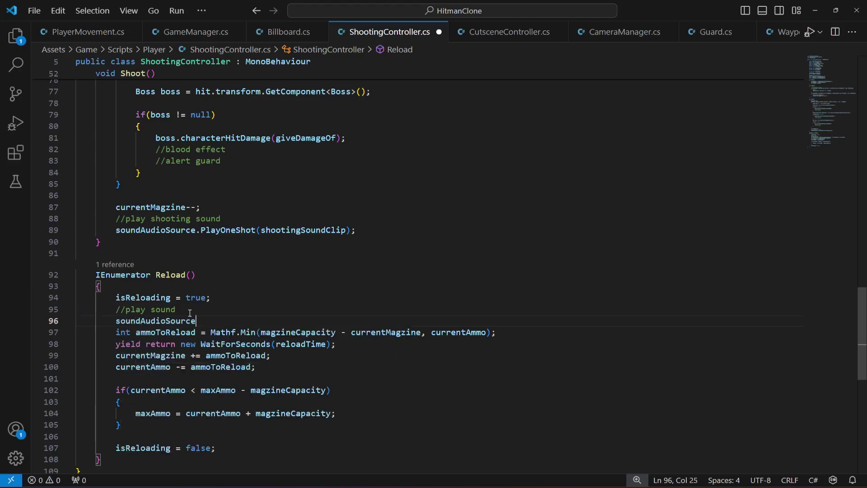
# Complete it as soundAudioSource.PlayOneShot(reloadingSoundClip); and save the script
pyautogui.write('.Pla')
pyautogui.press('Down')
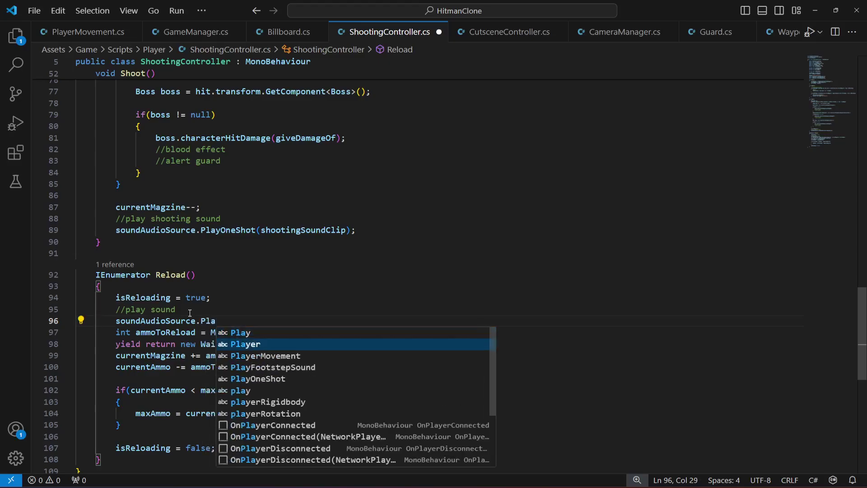
pyautogui.press('Down')
pyautogui.press('Down')
pyautogui.press('Down')
pyautogui.press('Tab')
pyautogui.write('(re')
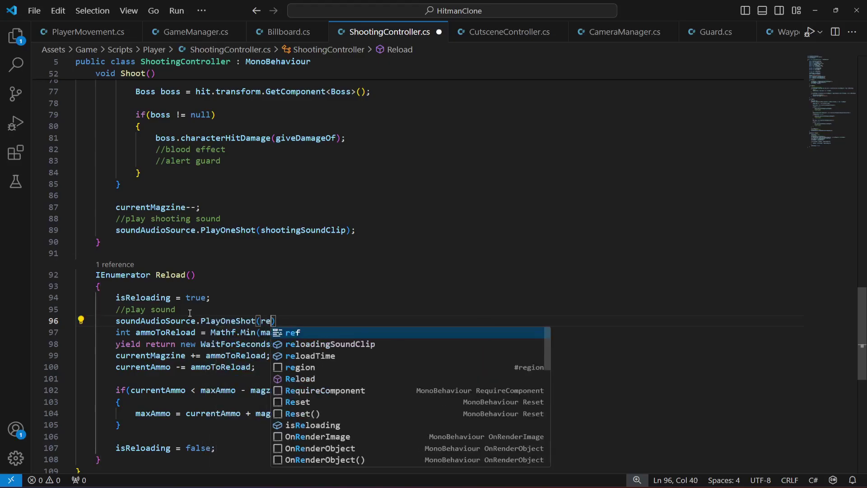
pyautogui.write('loa')
pyautogui.press('Tab')
pyautogui.write(')')
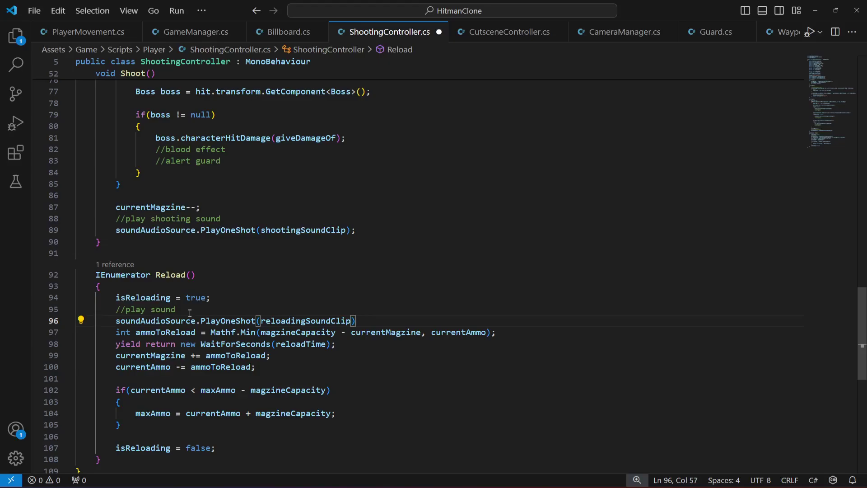
pyautogui.write(';')
pyautogui.hotkey('ctrl', 's')
# With Main_finished, SMG and pistol19 selected, assign Player's Audio Source to Sound Audio Source
pyautogui.hotkey('alt', 'Tab')
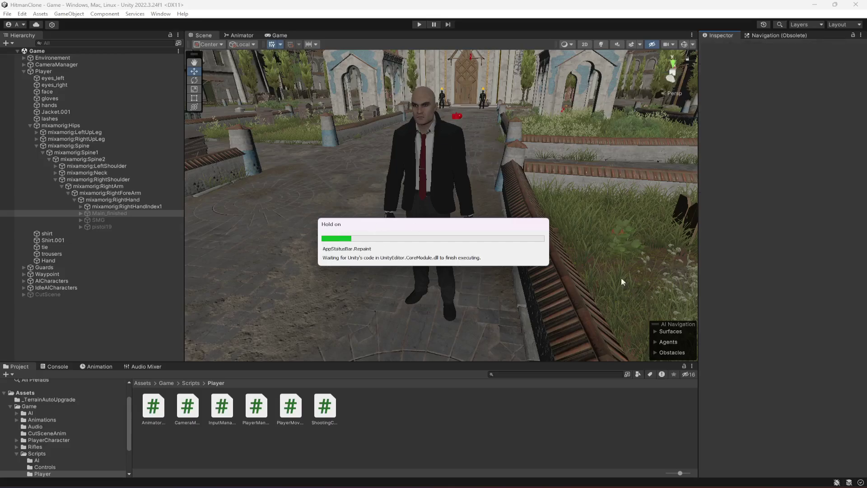
pyautogui.keyDown('shift'); pyautogui.click(139, 227); pyautogui.keyUp('shift')
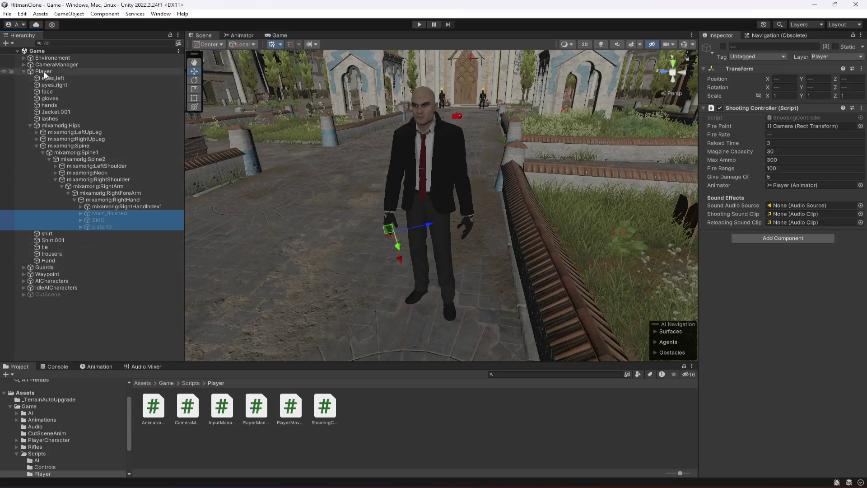
pyautogui.click(795, 206)
pyautogui.moveTo(795, 205); pyautogui.dragTo(795, 206)
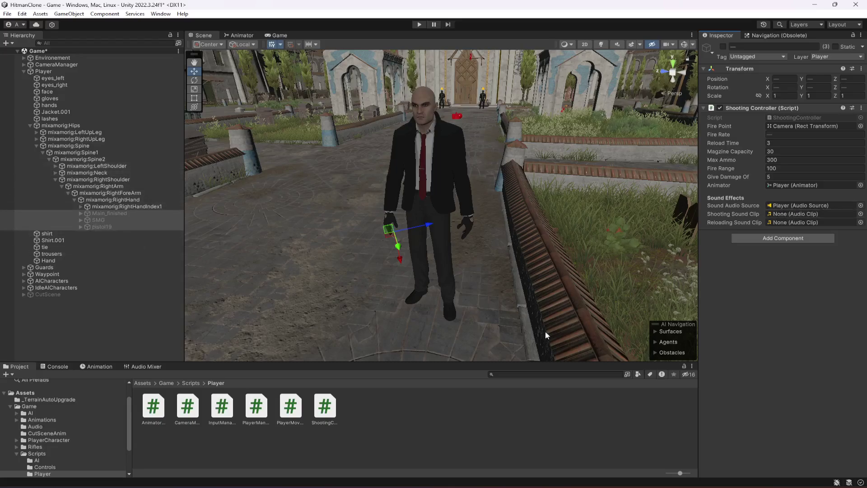
pyautogui.click(40, 427)
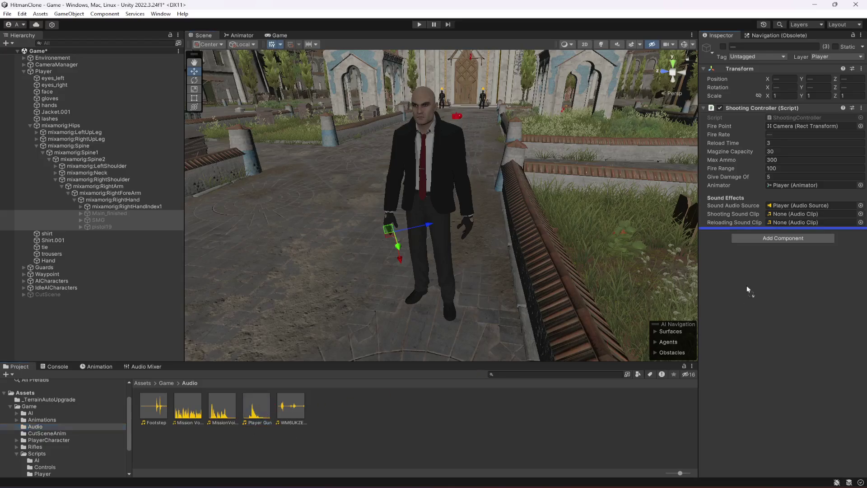
# Drag Player Gun into Shooting Sound Clip and the WM6UKZE reloading clip into Reloading Sound Clip
pyautogui.moveTo(256, 409); pyautogui.dragTo(798, 215)
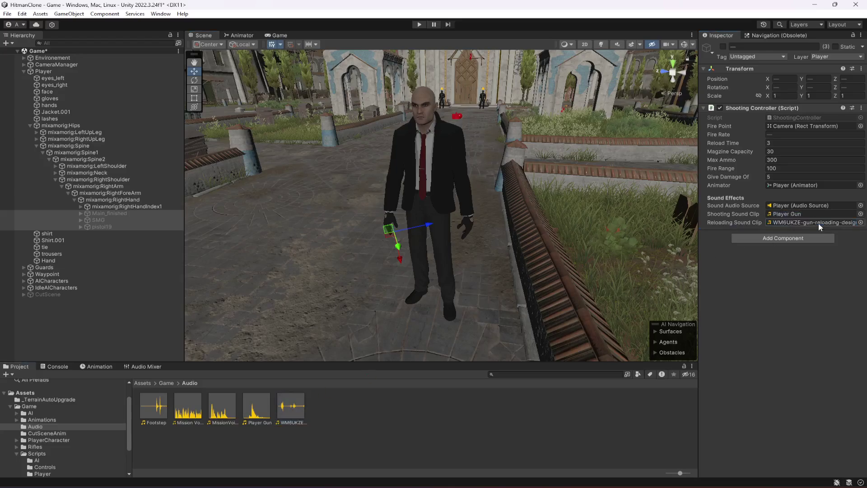
pyautogui.moveTo(290, 411); pyautogui.dragTo(818, 223)
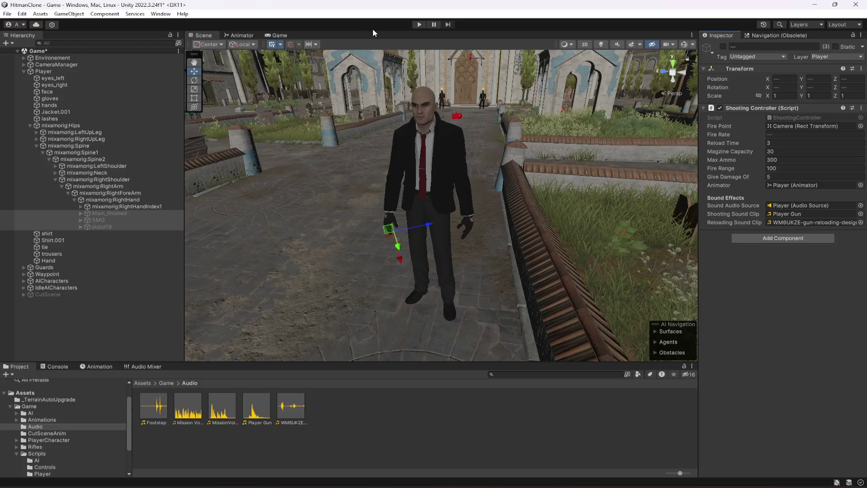
# Enter Play mode, draw the SMG, fire it, and walk toward the gate
pyautogui.click(419, 25)
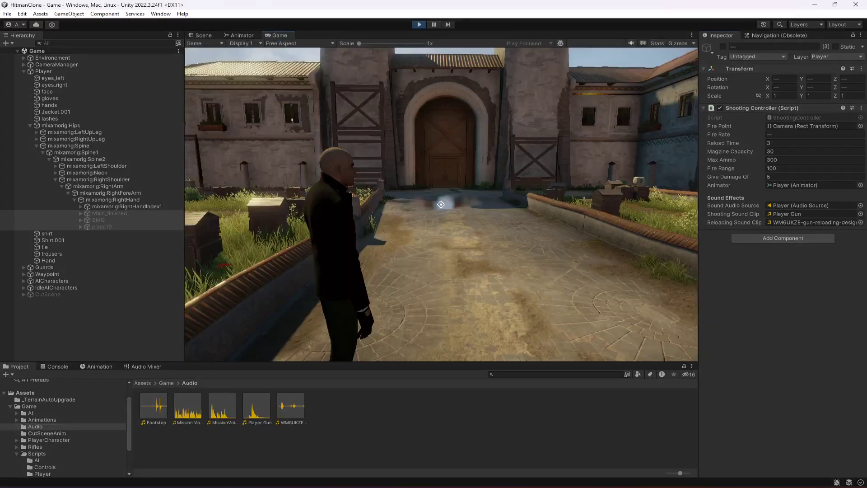
pyautogui.press('1')
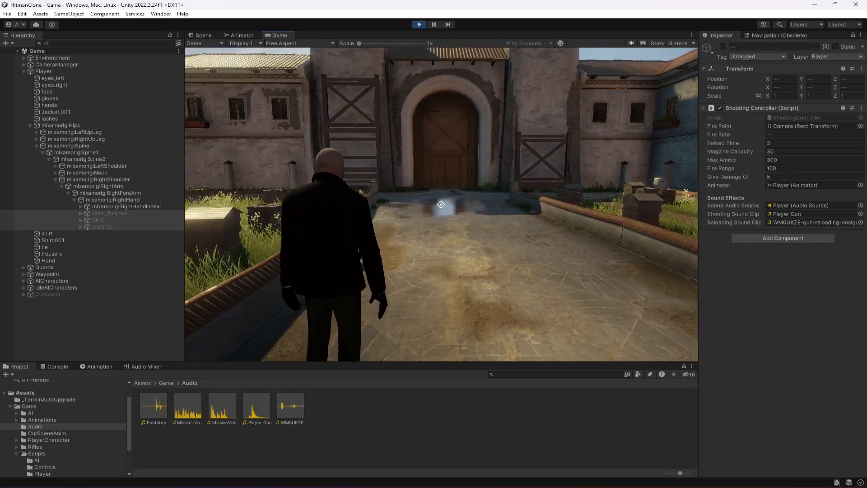
pyautogui.press('w')
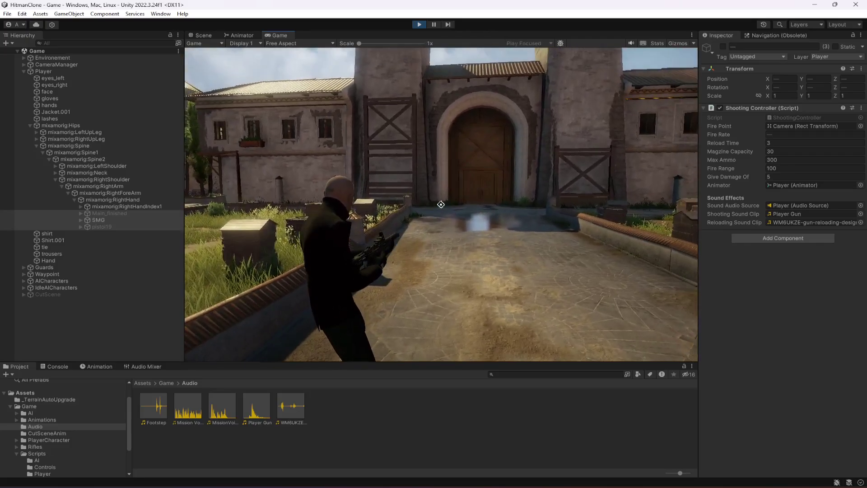
pyautogui.click(441, 204)
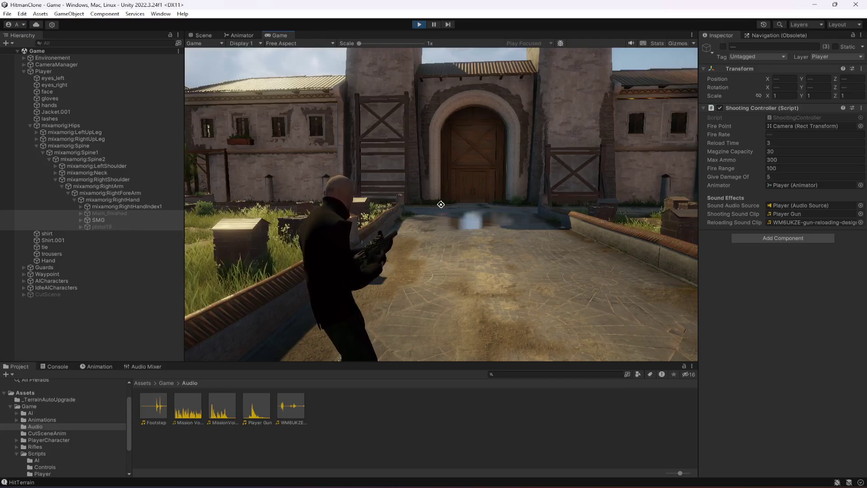
pyautogui.press('w')
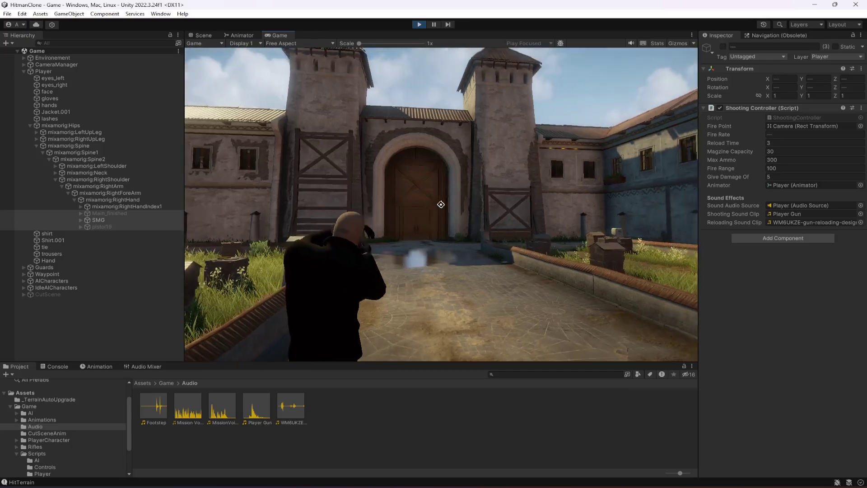
pyautogui.press('w')
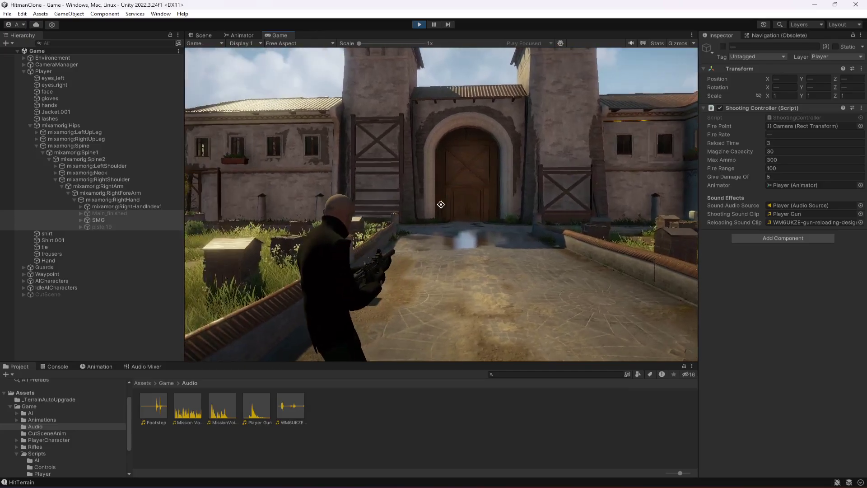
pyautogui.press('w')
# Switch to the pistol and walk around the courtyard testing the weapon sounds
pyautogui.press('2')
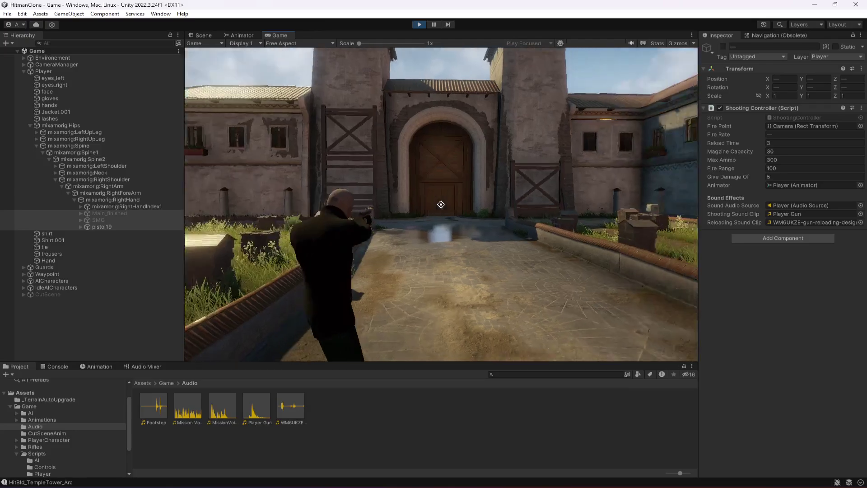
pyautogui.press('w')
pyautogui.press('d')
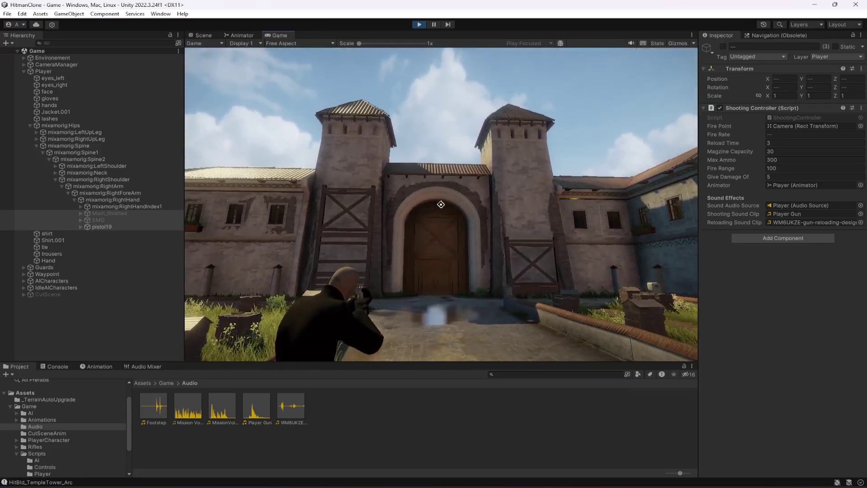
pyautogui.press('w')
pyautogui.press('w')
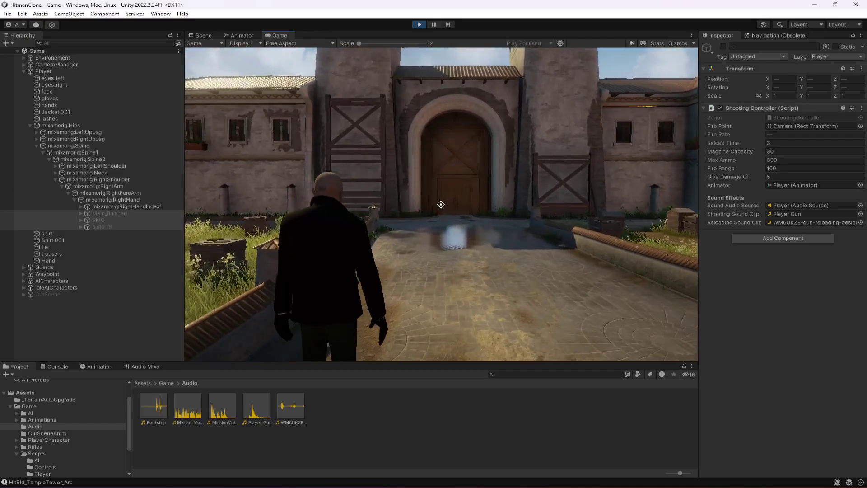
pyautogui.press('w')
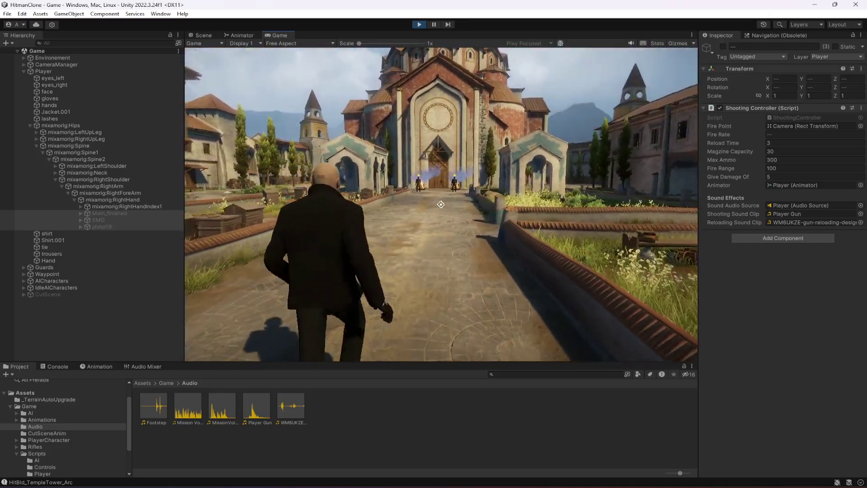
pyautogui.press('w')
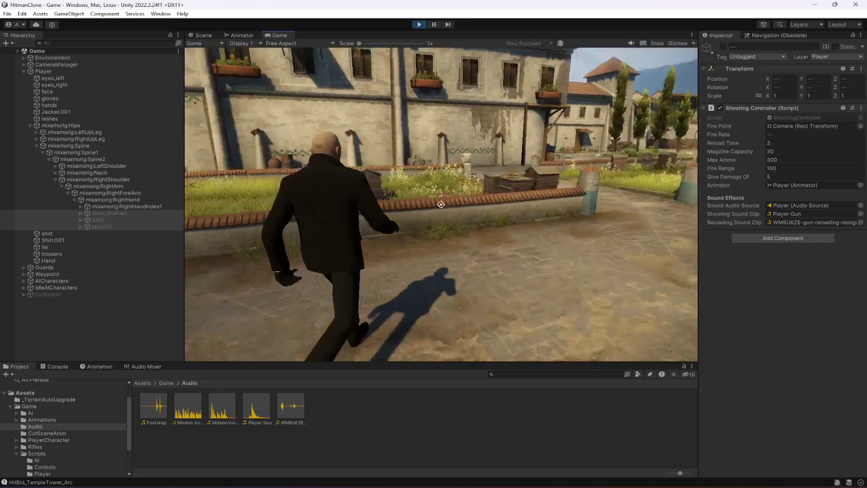
pyautogui.press('w')
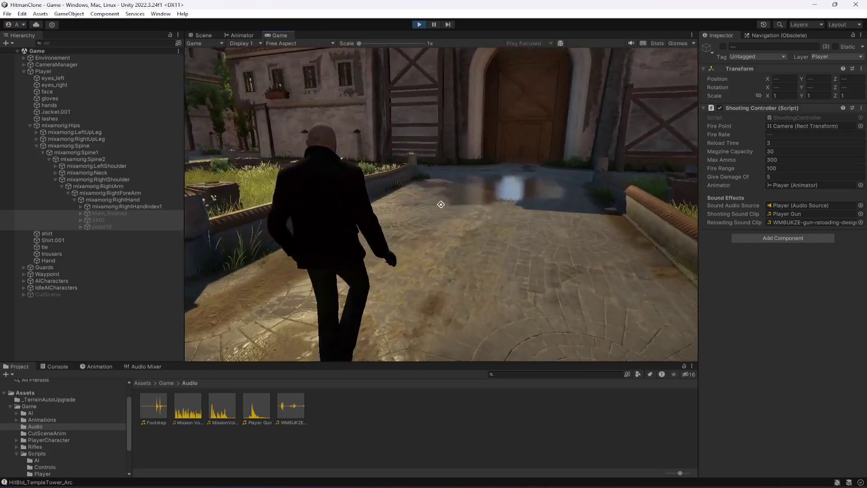